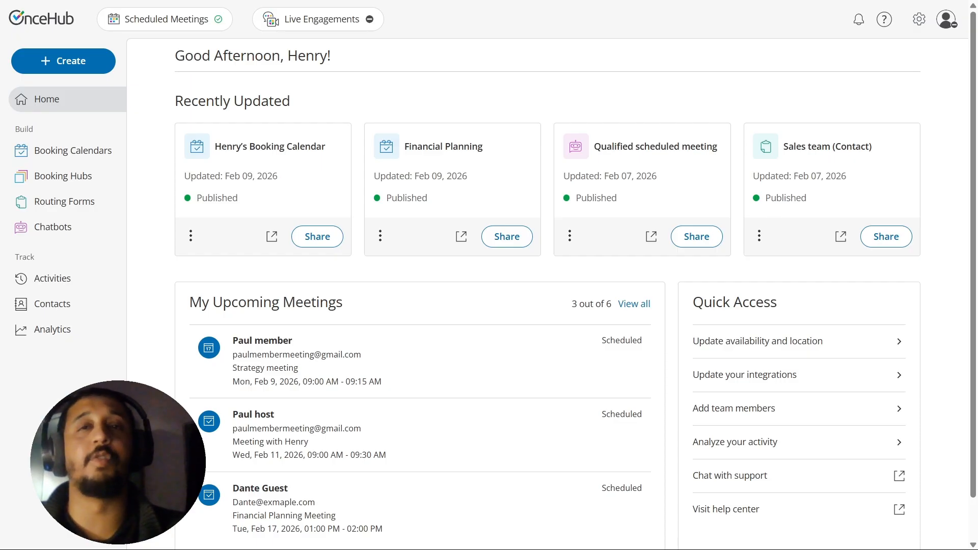
Step: Open the Zapier integration from the account integrations, filtered to the Automation category
click(919, 20)
click(928, 132)
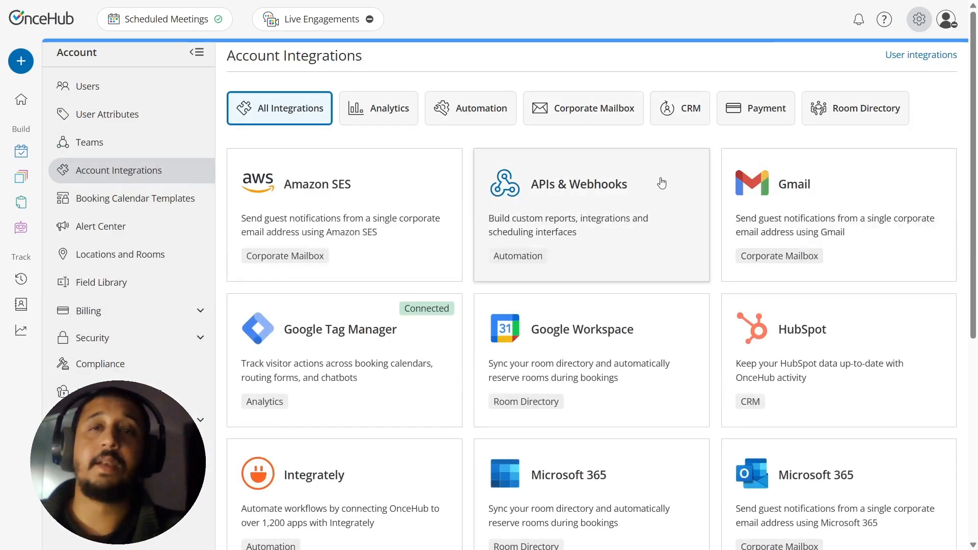
click(484, 113)
click(843, 251)
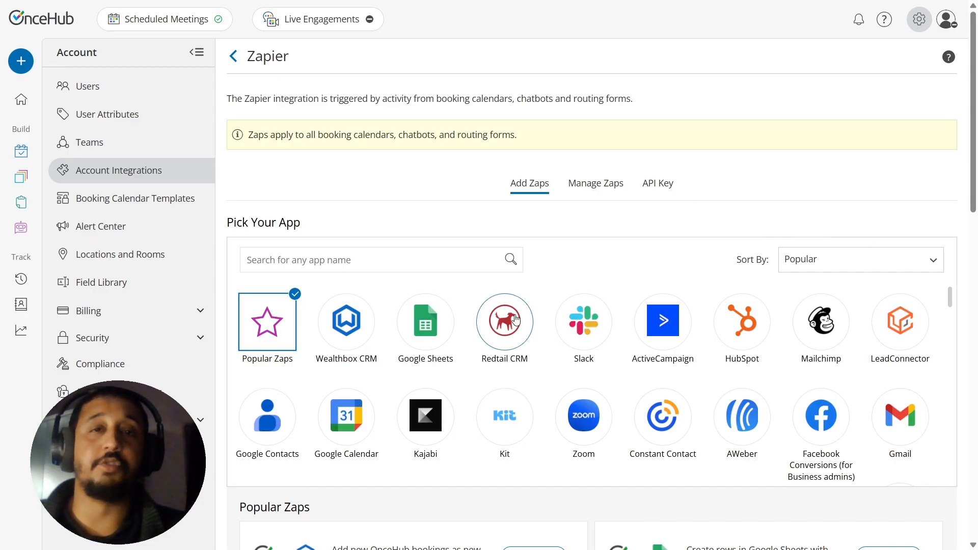
Step: Choose Google Sheets as the app and add the Zap that manages rescheduled OnceHub bookings by creating corresponding rows in Google Sheets
click(416, 343)
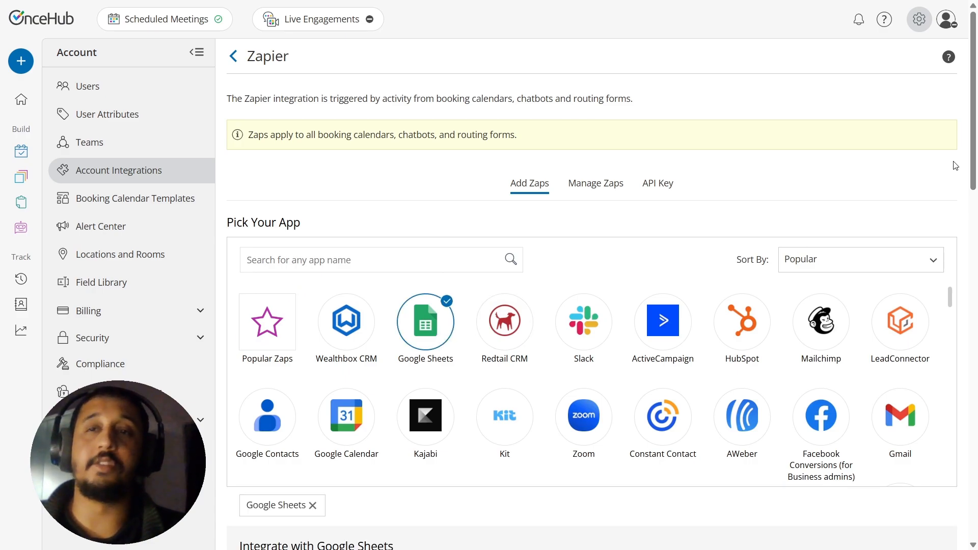
drag(973, 166, 952, 443)
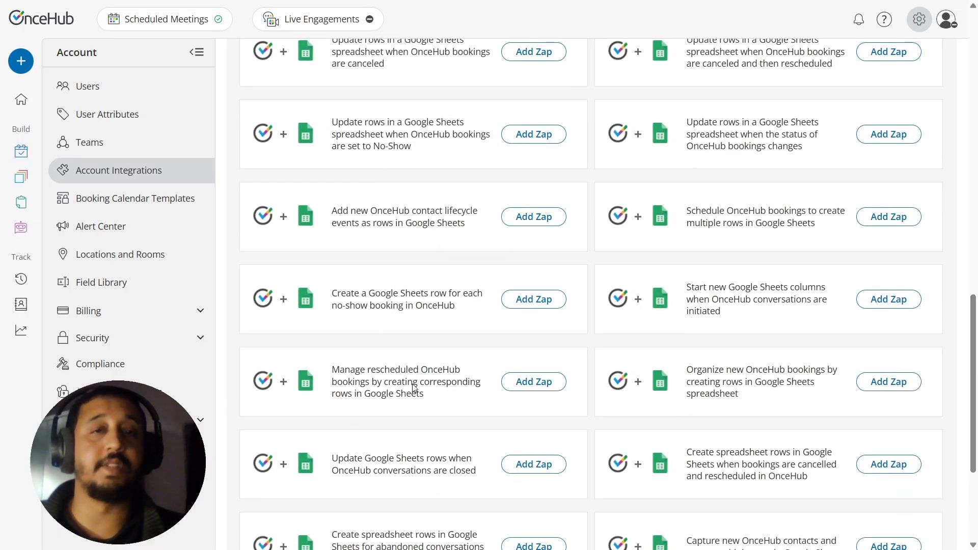
click(546, 388)
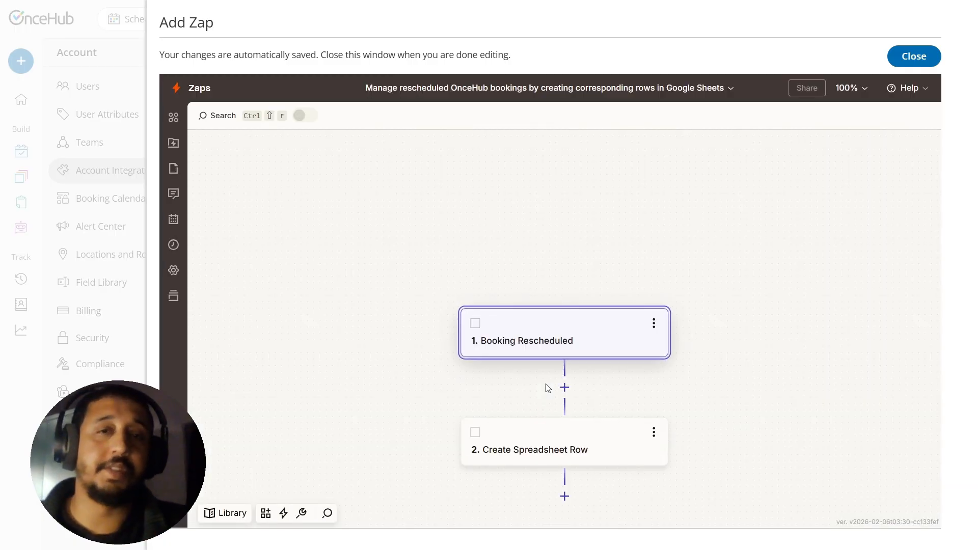
Step: Open the Booking Rescheduled trigger, collapse the Copilot chat and continue past the trigger's setup
click(549, 347)
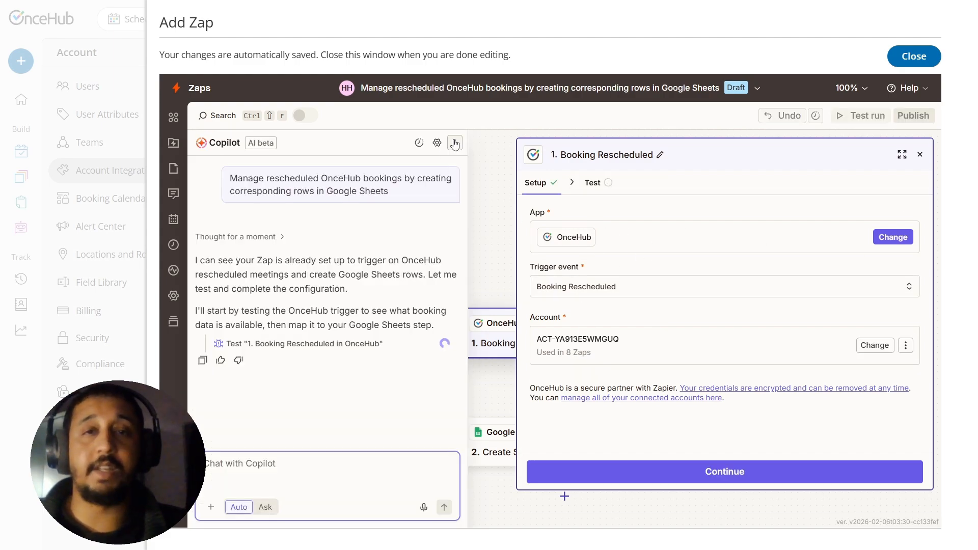
click(454, 143)
click(386, 433)
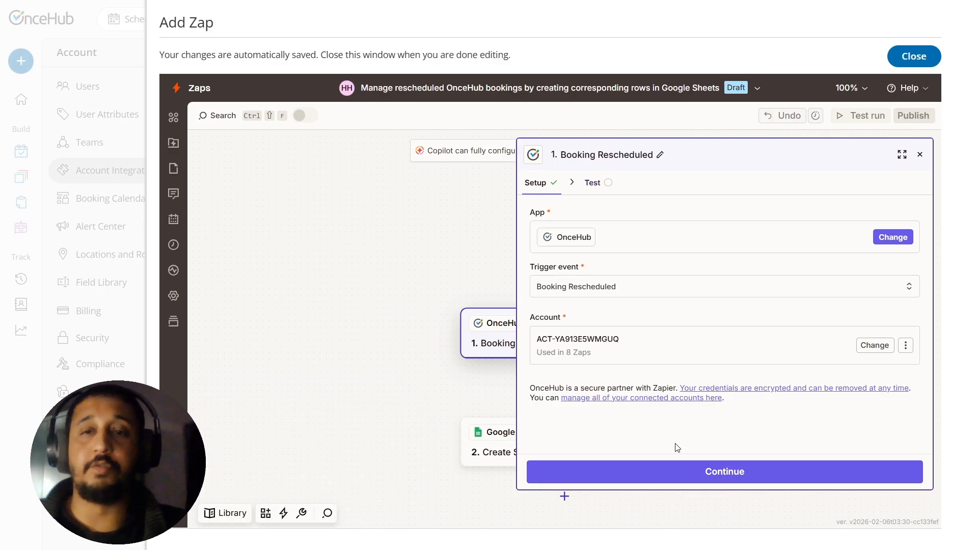
click(690, 477)
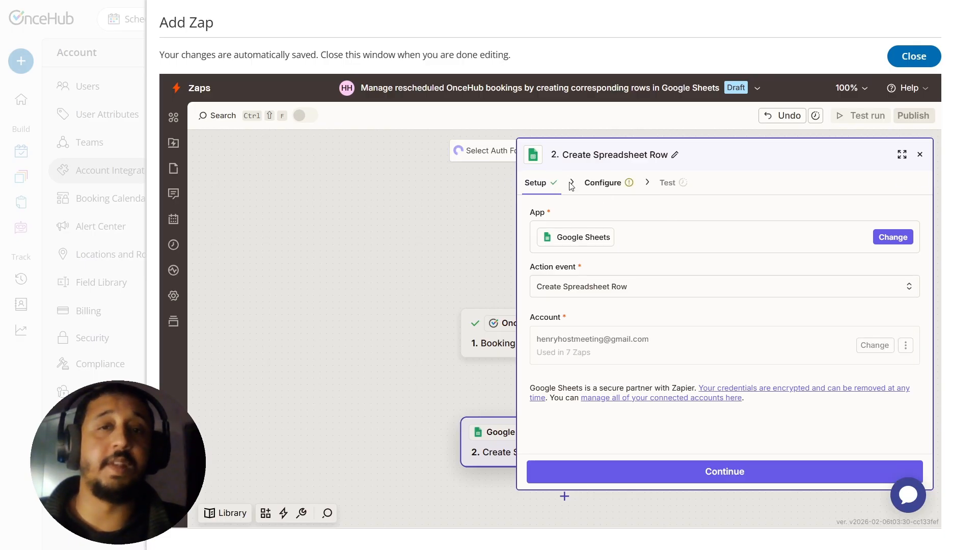
Step: Show the configuration of the Create Spreadsheet Row action and adjust the width of its settings pane
click(588, 183)
click(541, 184)
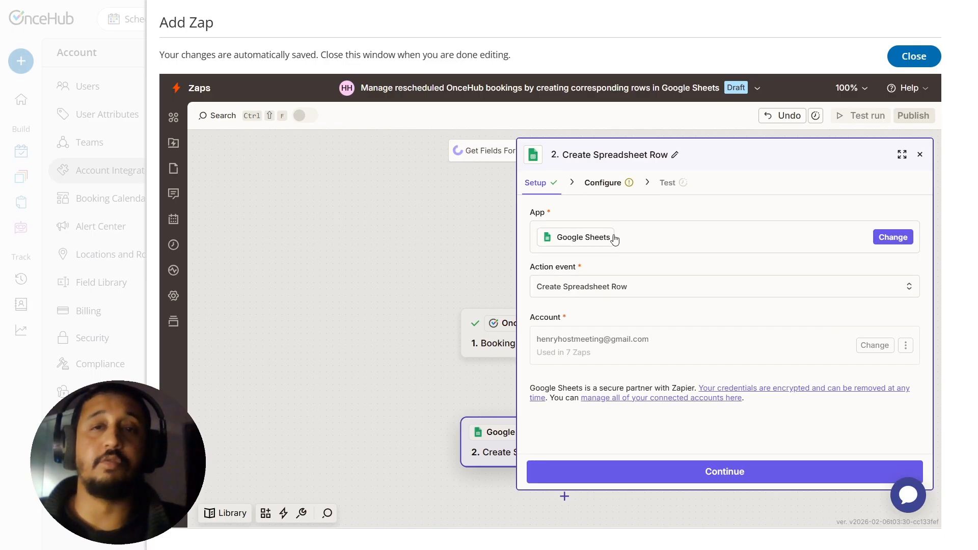
click(612, 184)
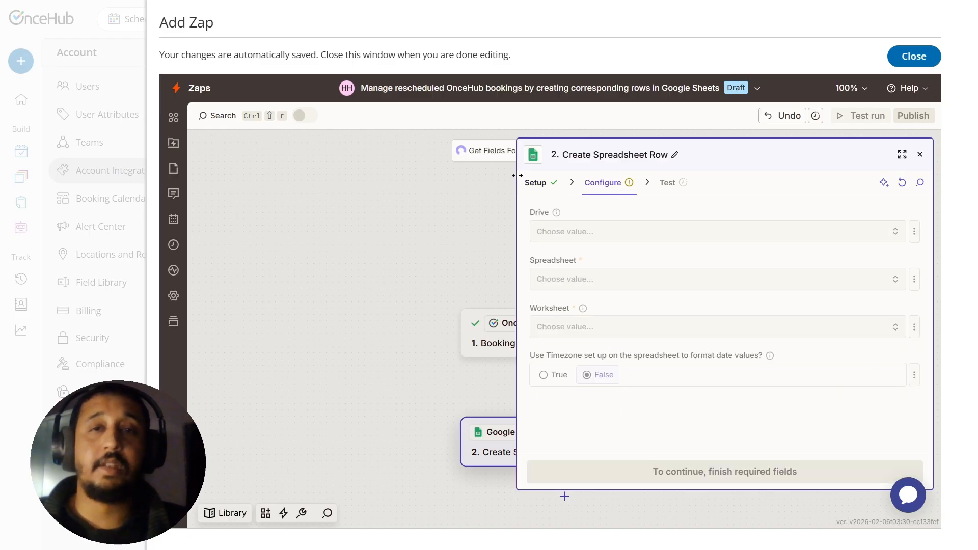
mouse_move(513, 185)
mouse_down()
mouse_move(598, 179)
mouse_move(514, 183)
mouse_up()
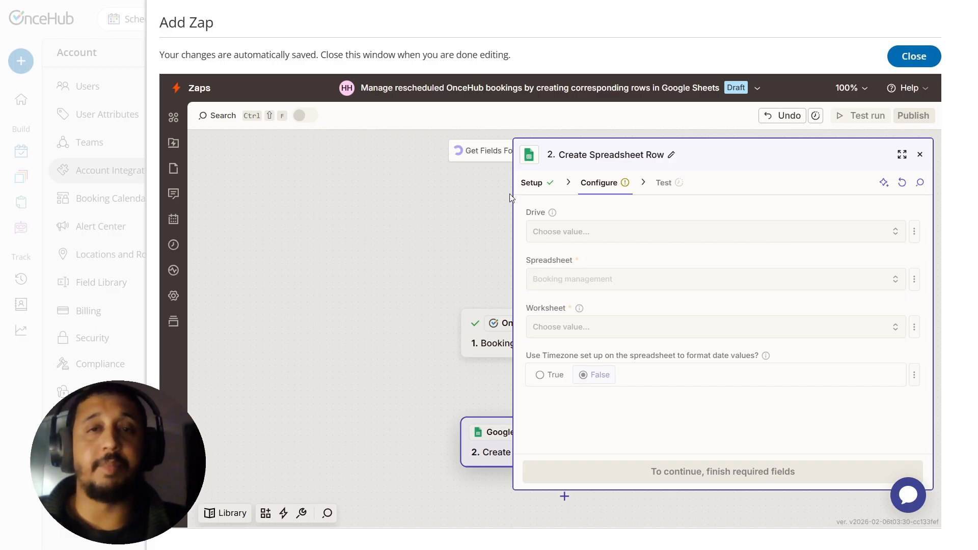
drag(513, 181, 563, 182)
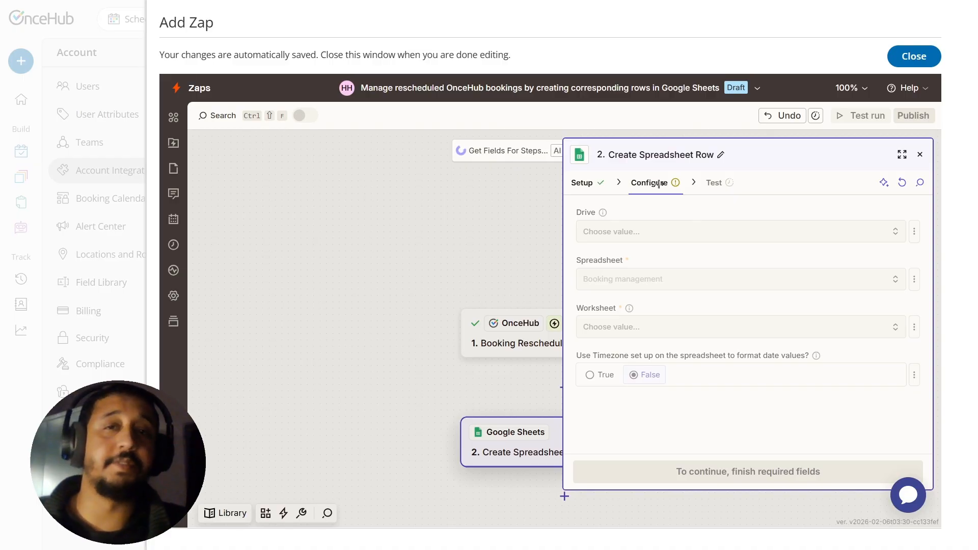
drag(563, 186, 537, 189)
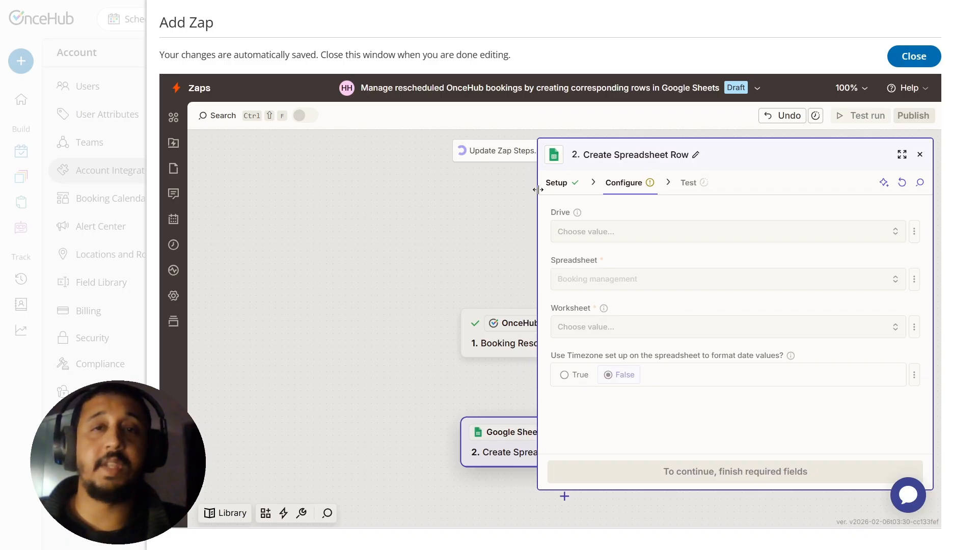
Step: Set the Drive to My Google Drive and check the Booking management spreadsheet and Sheet1 worksheet selections
click(650, 231)
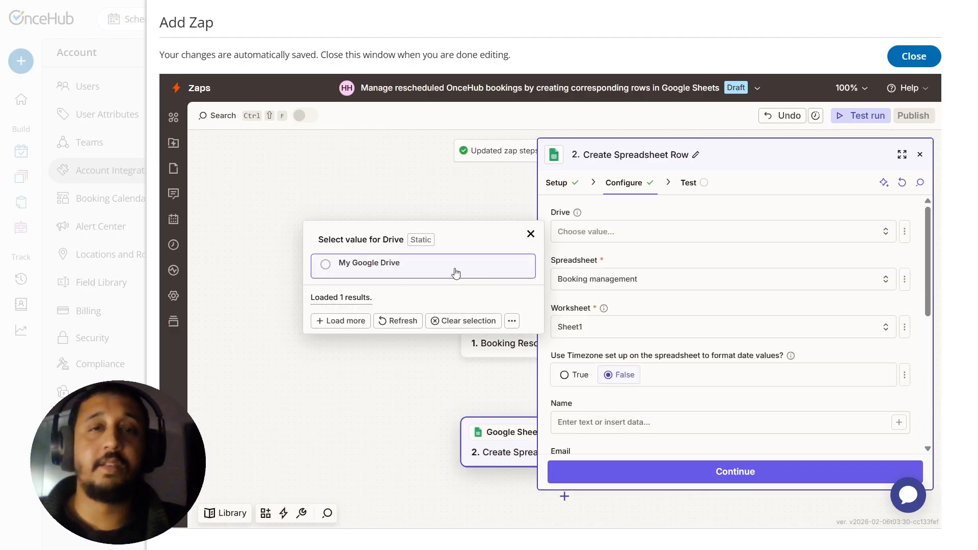
click(456, 273)
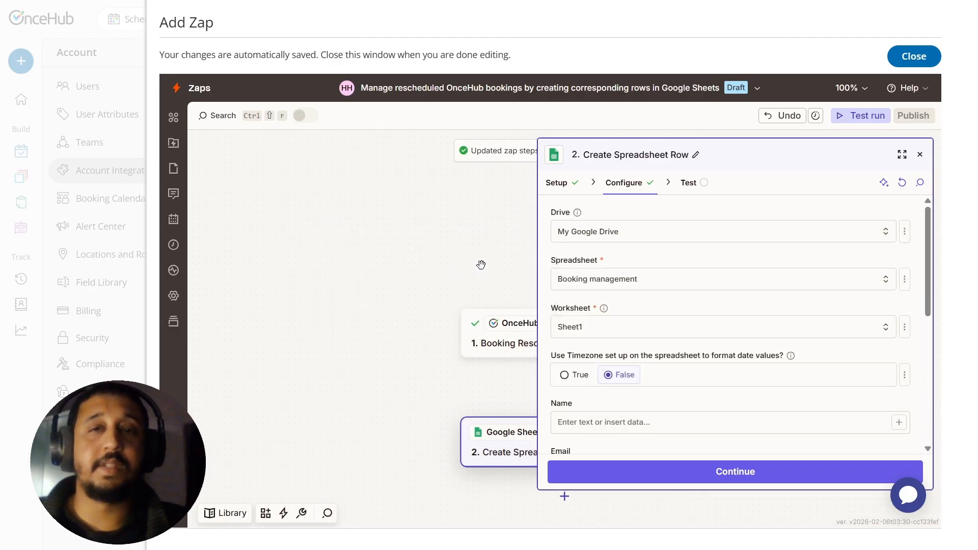
click(709, 283)
click(690, 341)
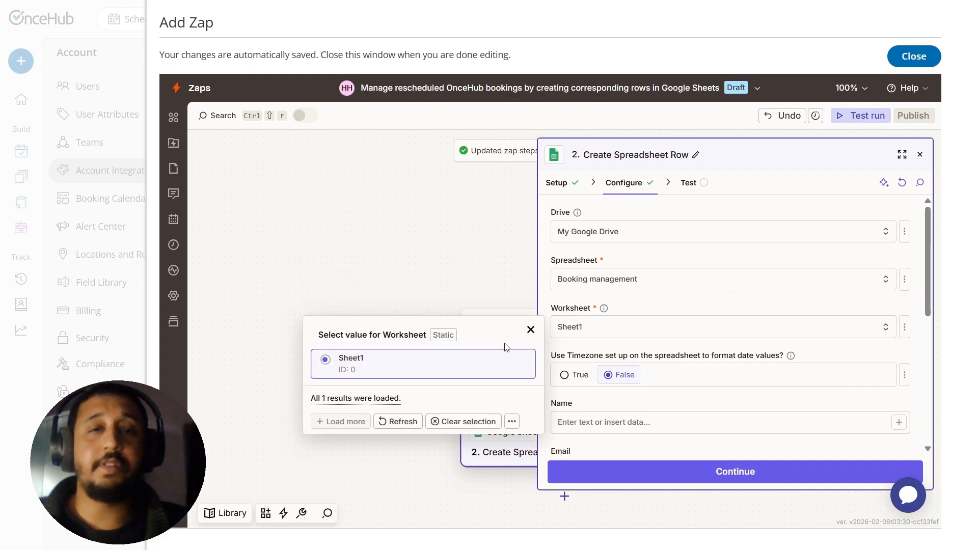
Step: Map the Name column to Contact - Name and the Email column to Contact - Email from the rescheduled booking
drag(921, 294, 927, 363)
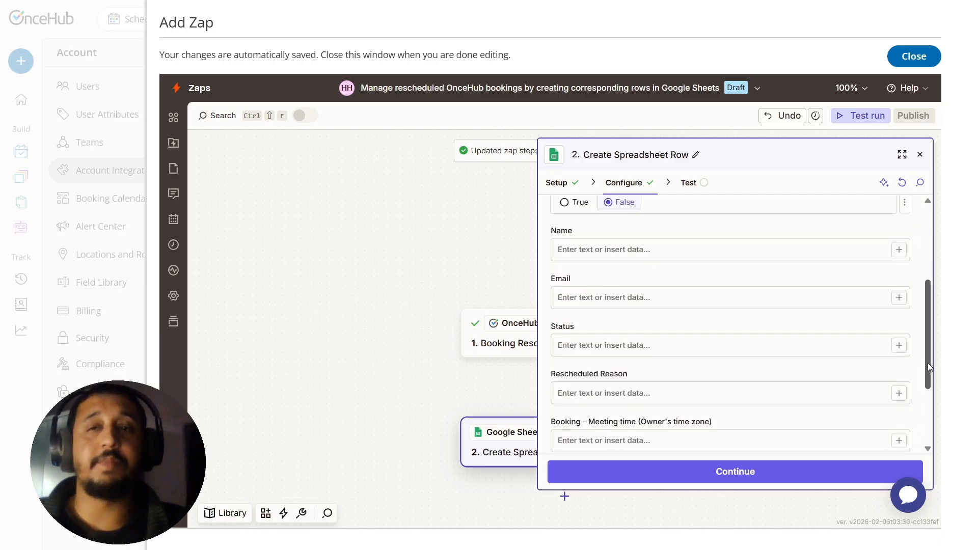
click(898, 249)
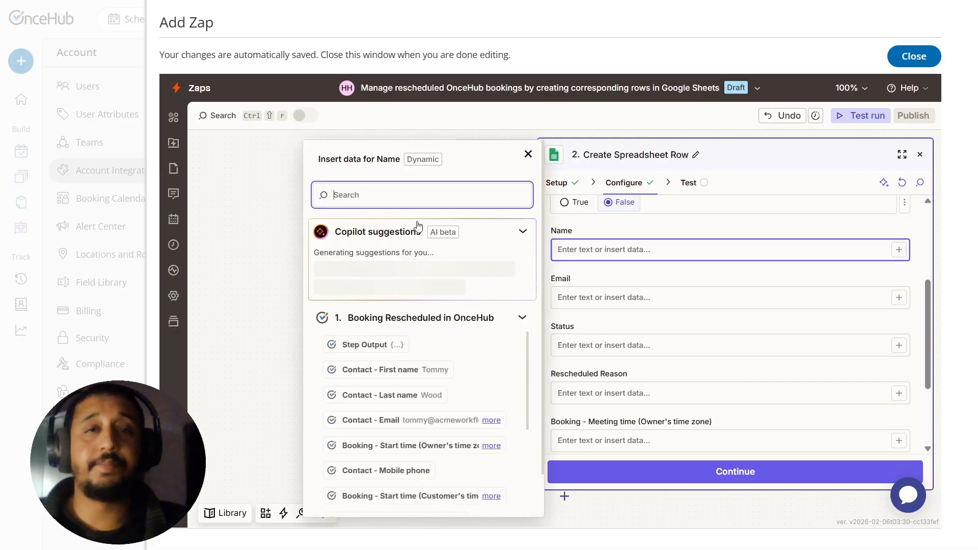
text(name)
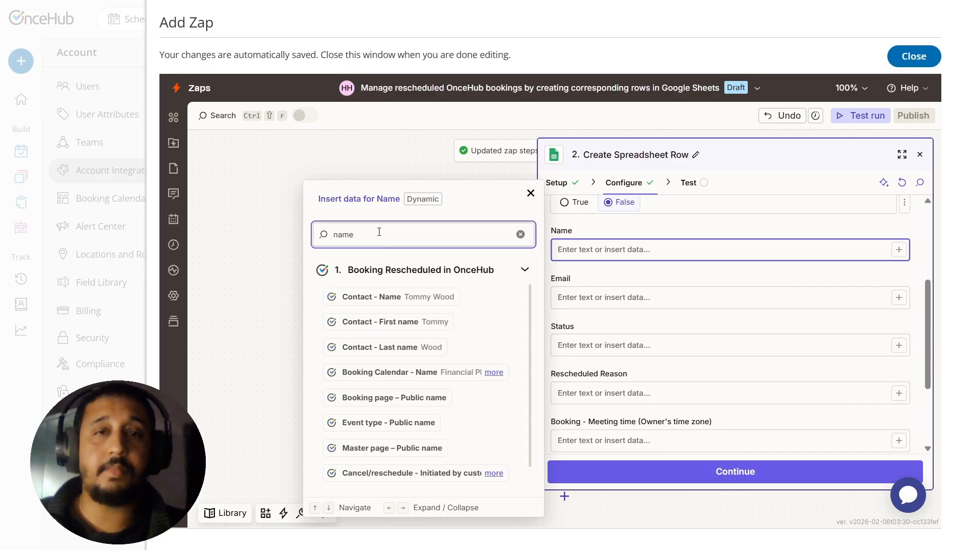
click(415, 297)
click(662, 300)
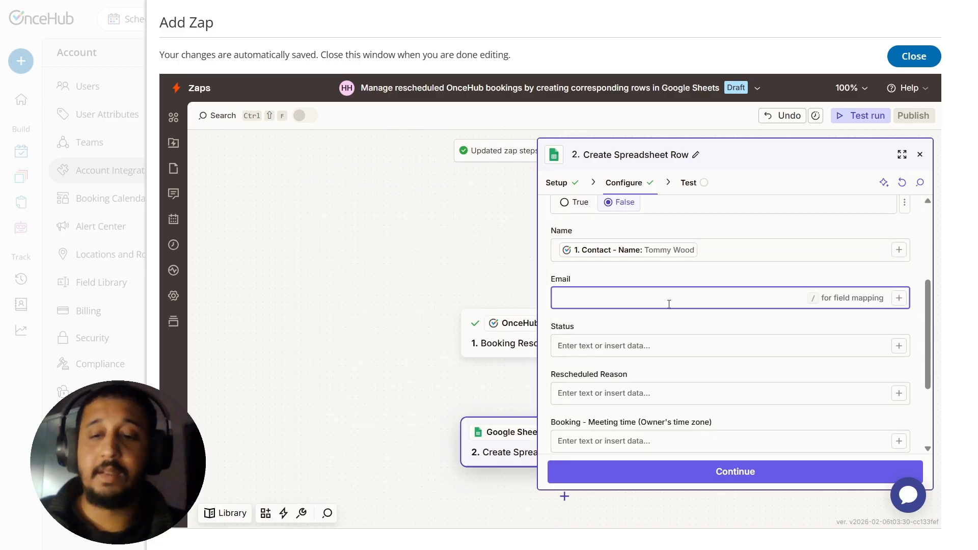
click(898, 298)
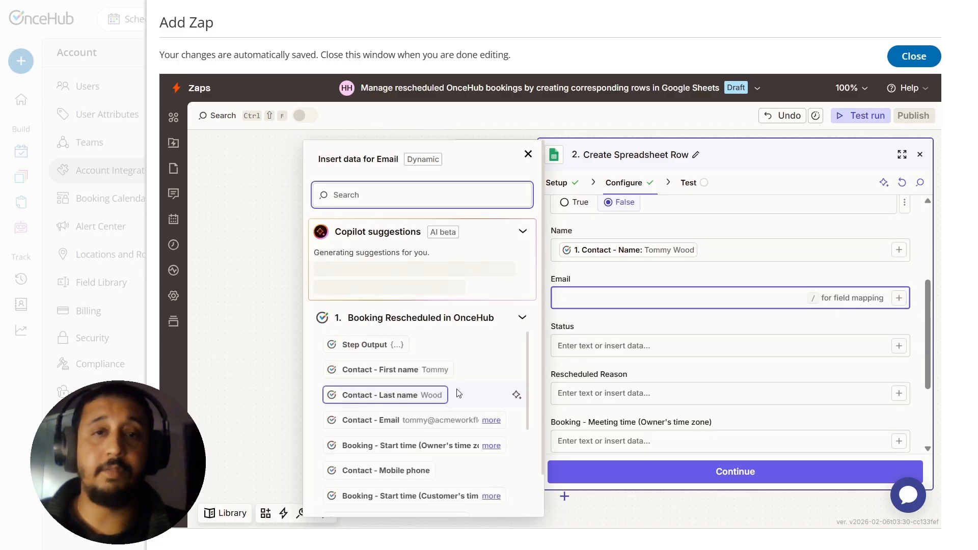
click(451, 428)
Step: Map the Status column to Booking - Status and the Rescheduled Reason column to Cancel/reschedule - Reason
click(898, 346)
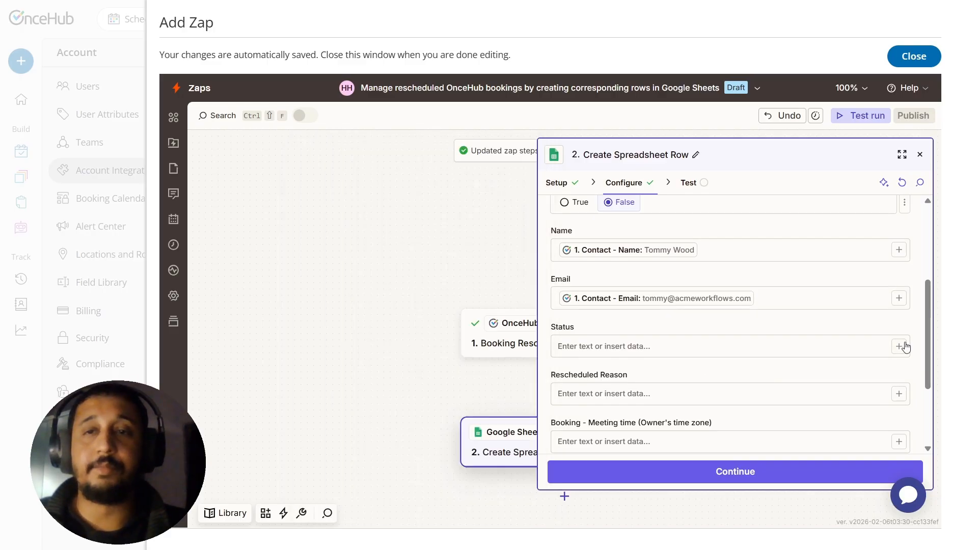
text(stat)
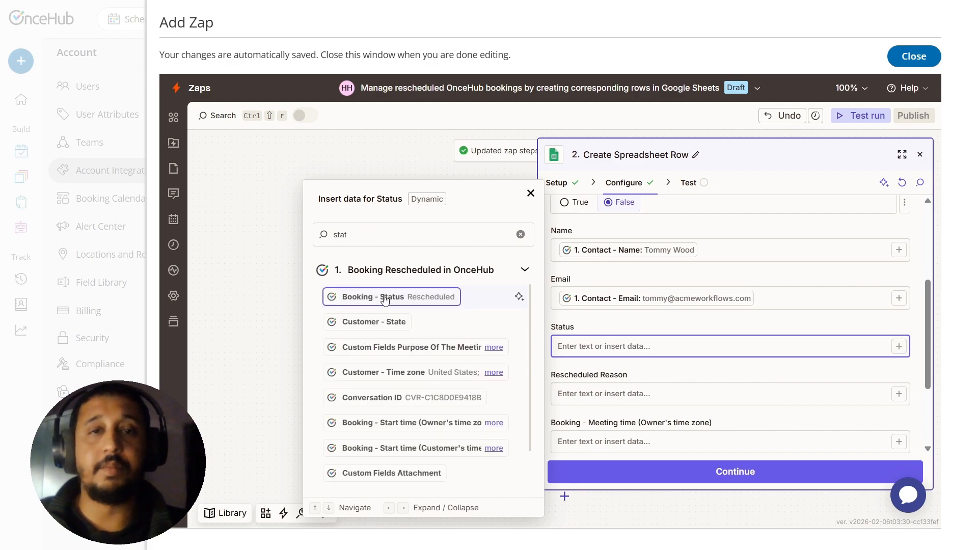
click(374, 297)
click(675, 394)
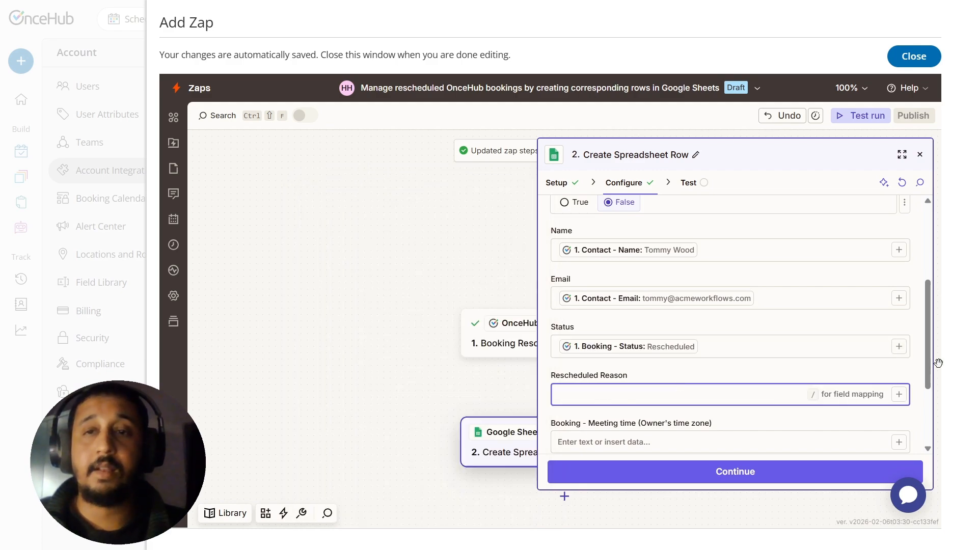
scroll(929, 363, down, 2)
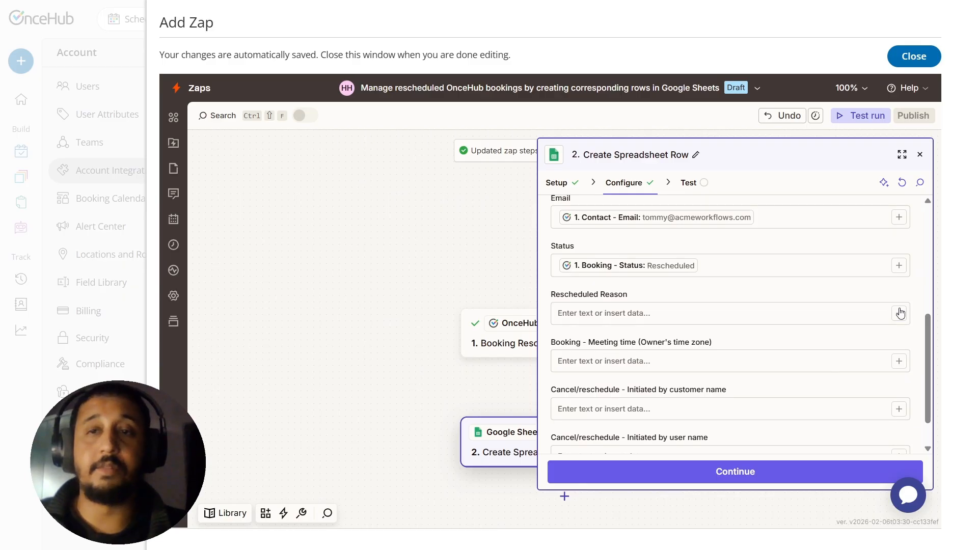
click(898, 314)
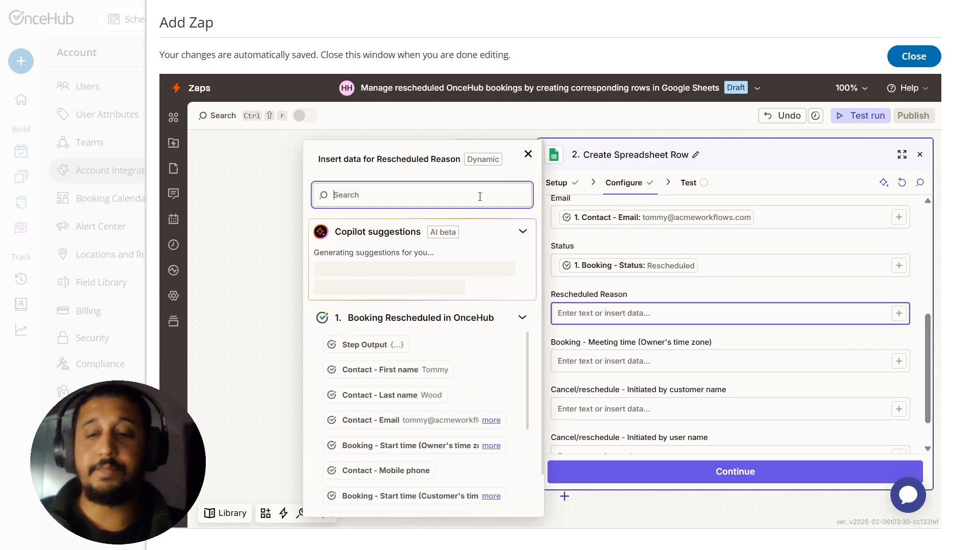
text(reas)
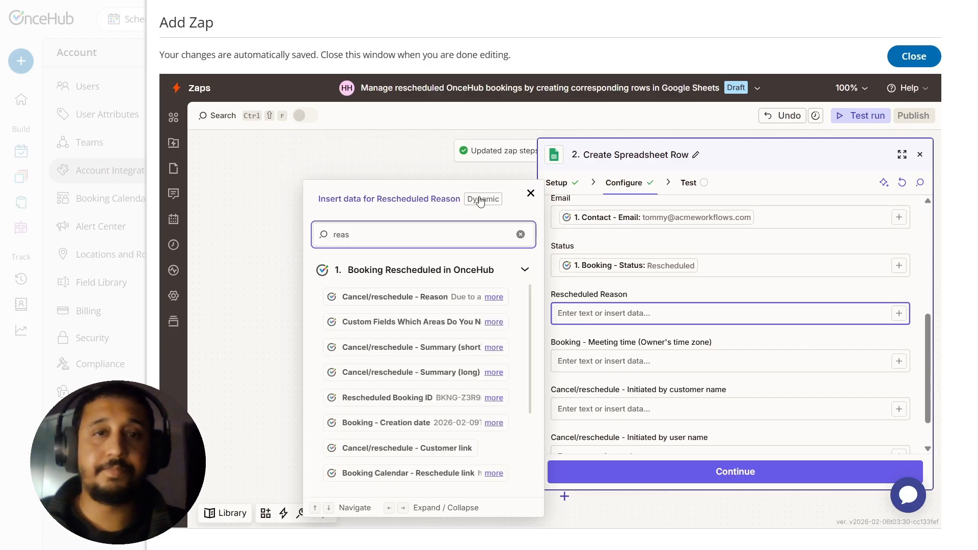
click(358, 297)
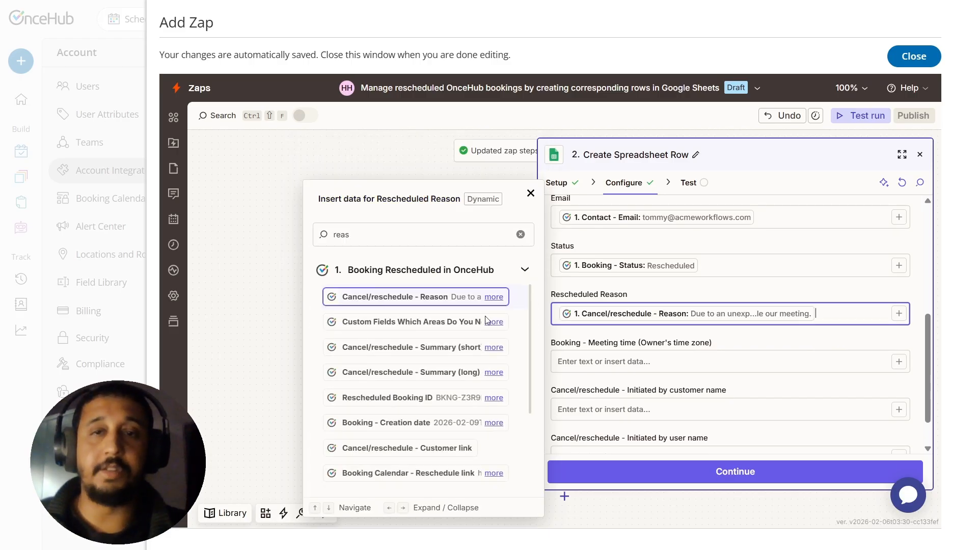
Step: Map the Booking - Meeting time (Owner's time zone) column to the matching OnceHub booking field
click(653, 368)
click(898, 363)
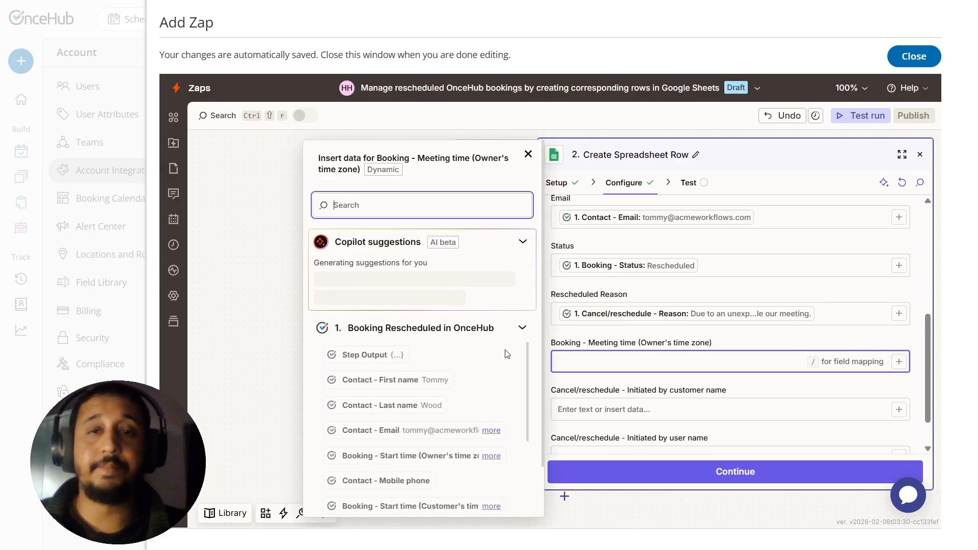
text(mee)
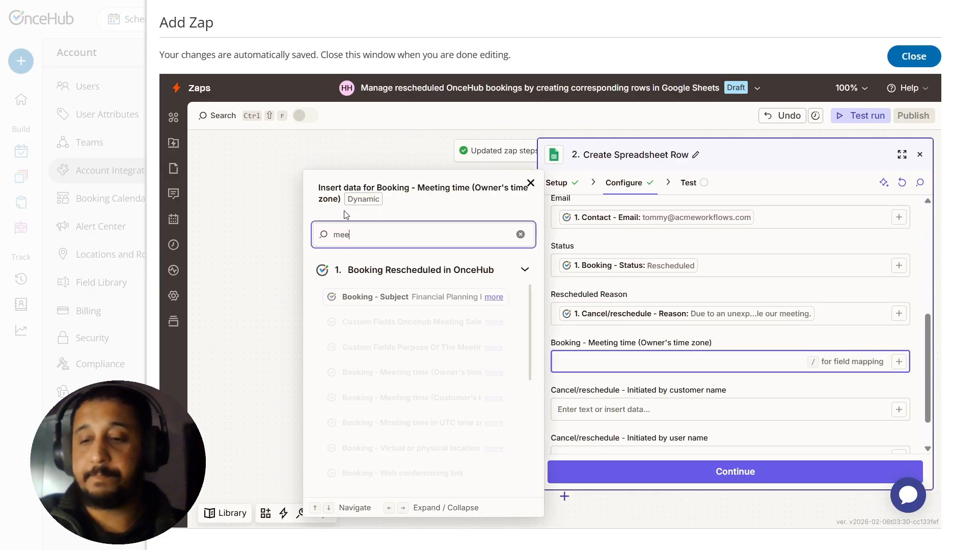
text(ting time)
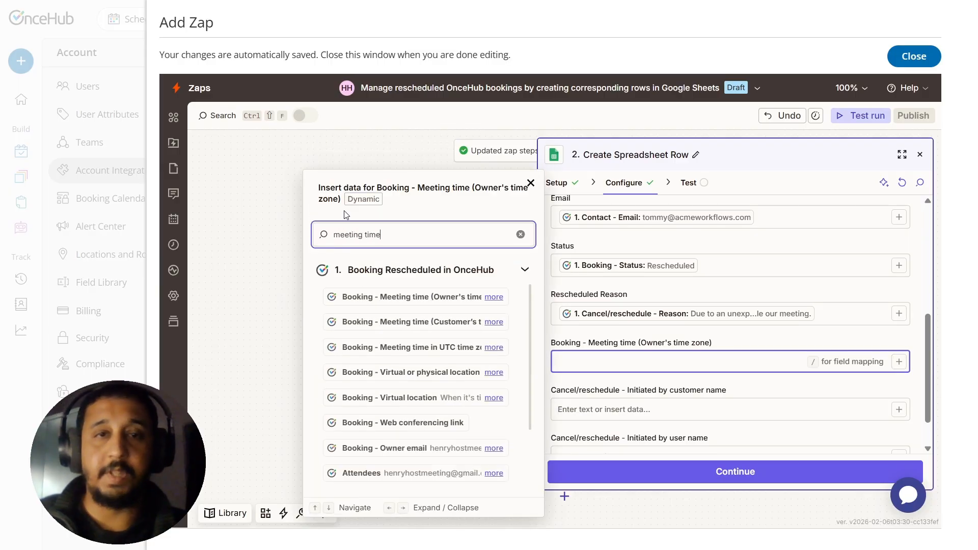
click(369, 305)
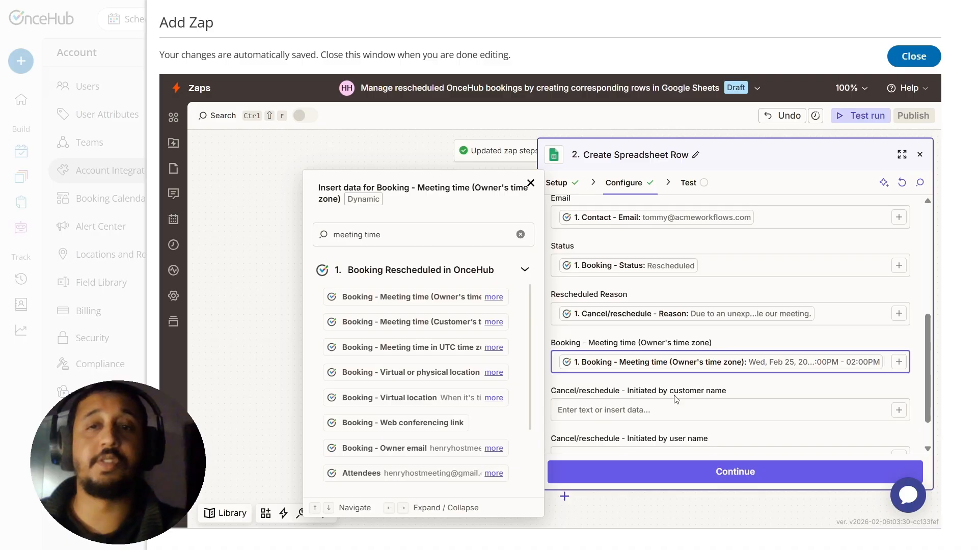
click(907, 386)
Step: Map the Cancel/reschedule - Initiated by customer name column to the matching field from the rescheduled booking
scroll(925, 364, down, 1)
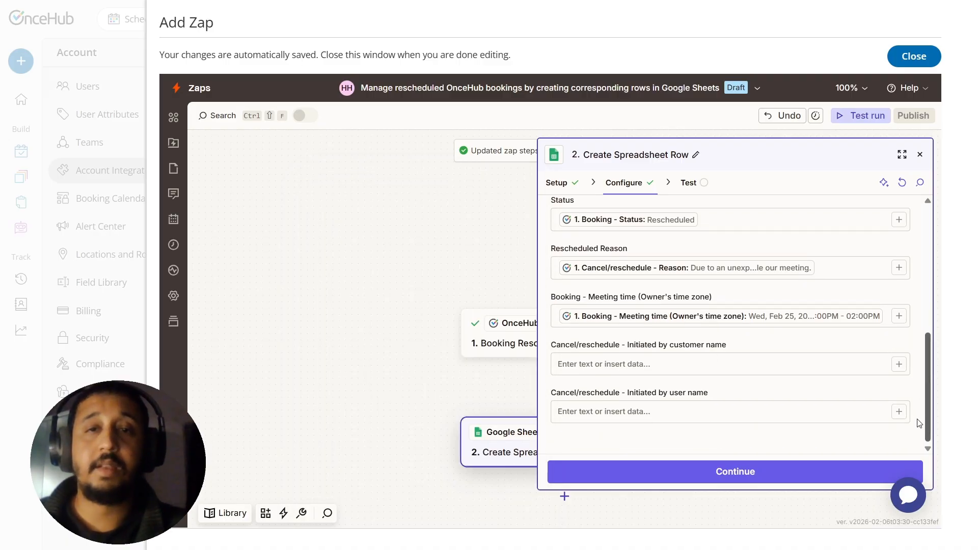
click(897, 365)
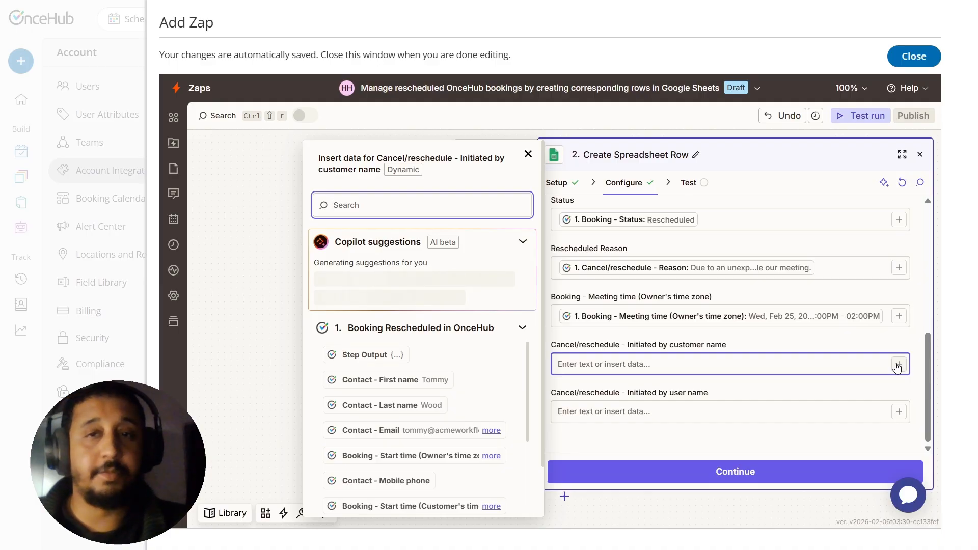
text(ini)
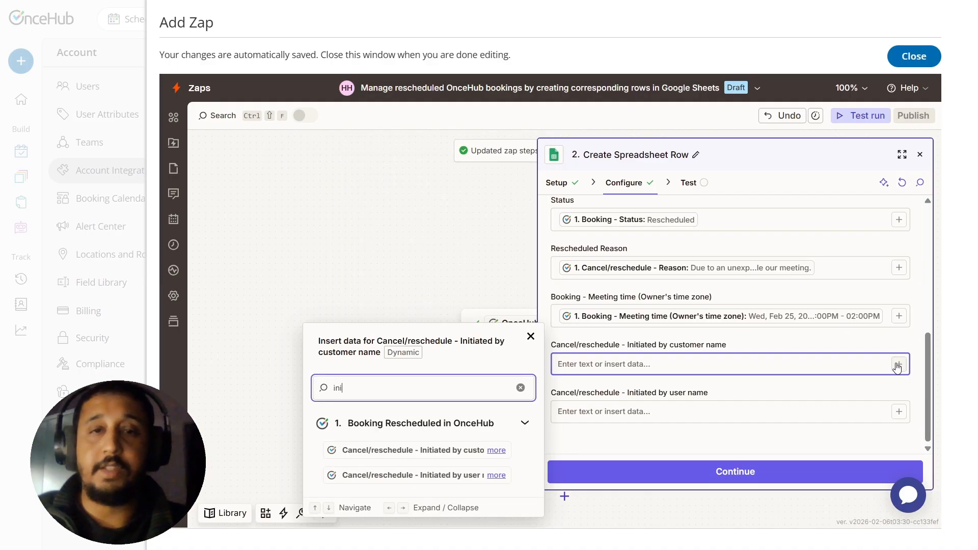
click(427, 451)
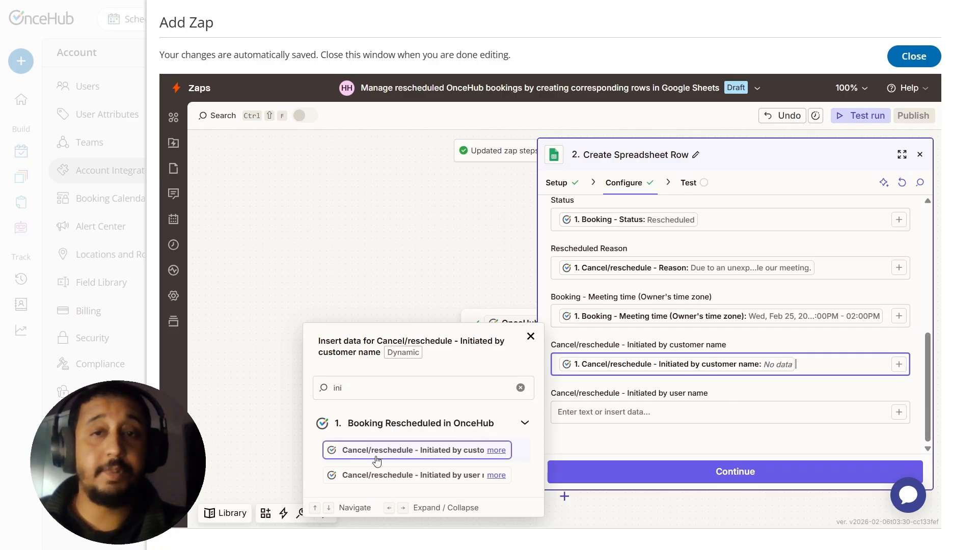
Step: Map the Cancel/reschedule - Initiated by user name column to the matching OnceHub booking field
click(611, 413)
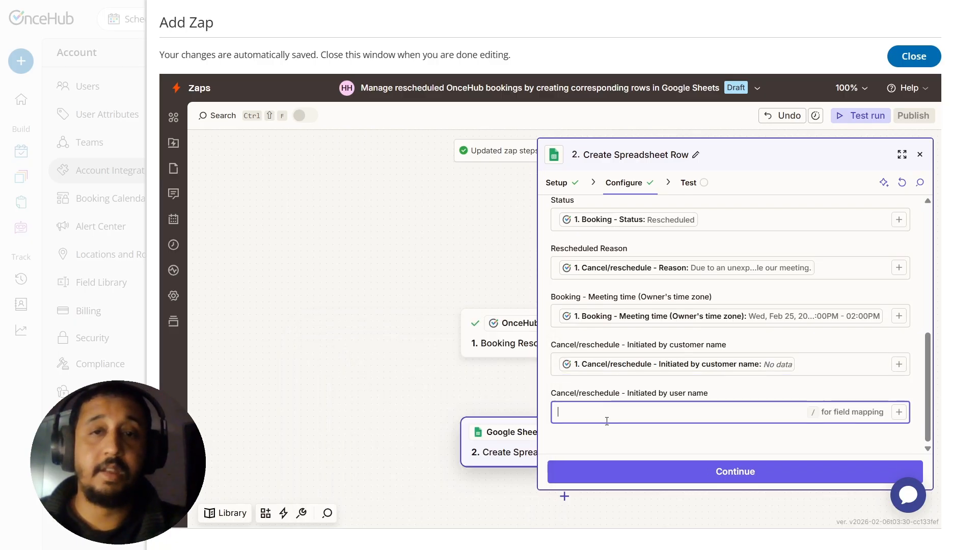
click(899, 415)
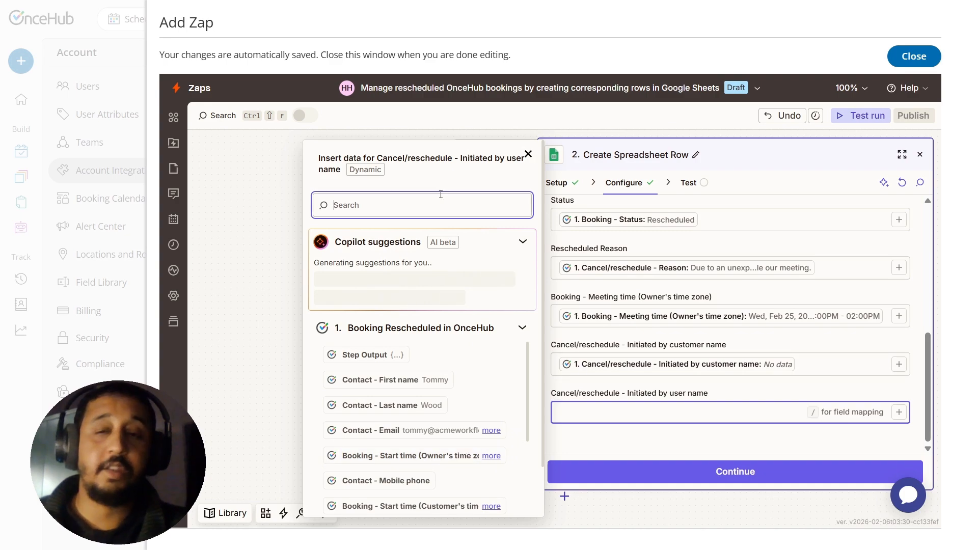
text(i)
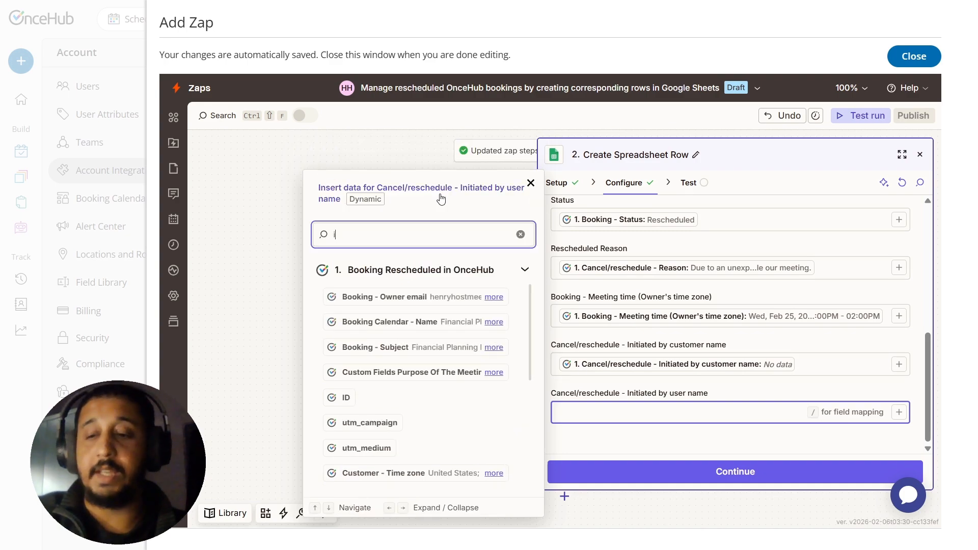
text(n)
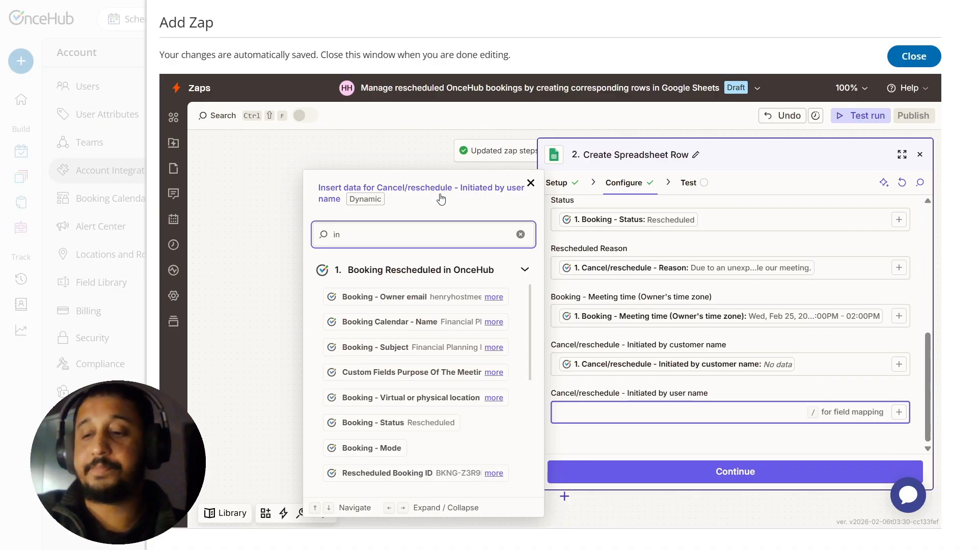
text(it)
key(BackSpace)
text(it)
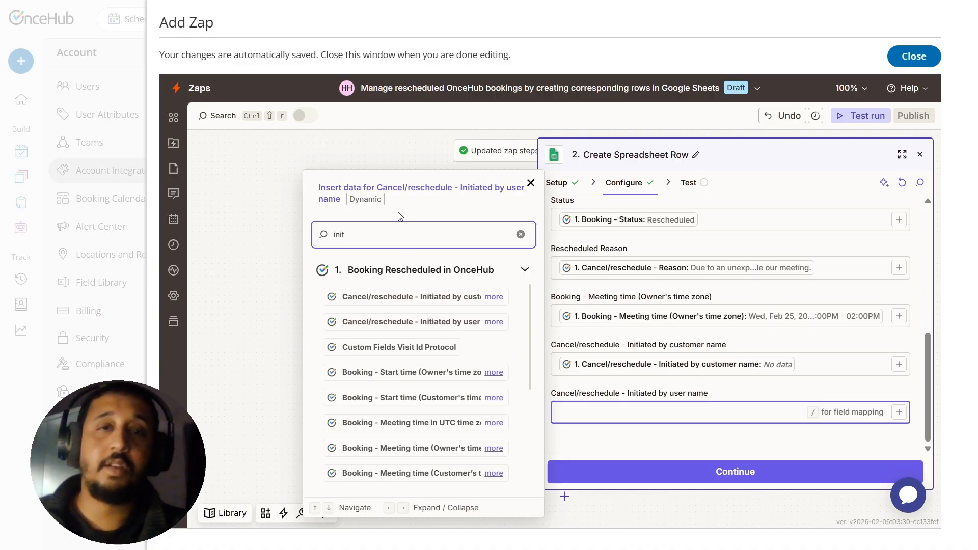
click(387, 322)
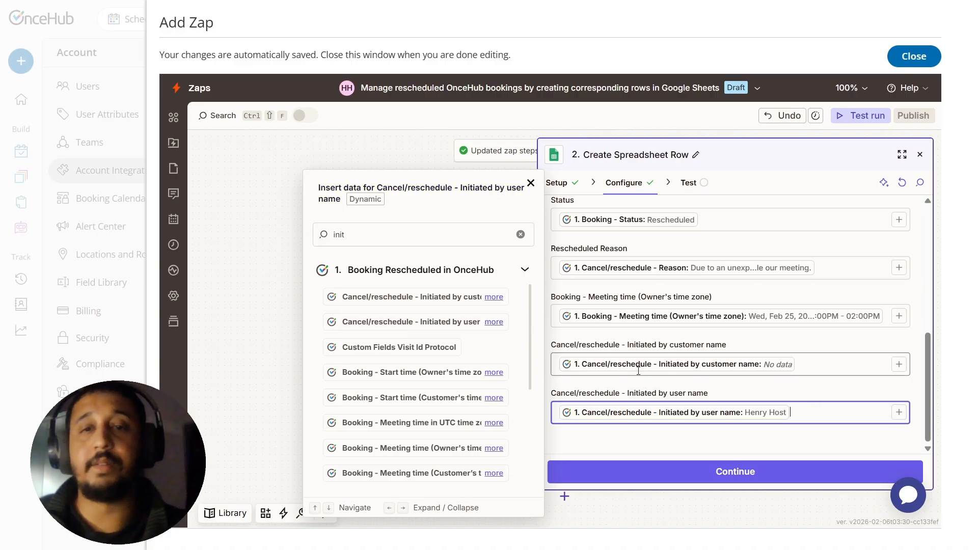
Step: Continue to the test stage, review the row data going to Google Sheets, and test the Create Spreadsheet Row step
click(750, 472)
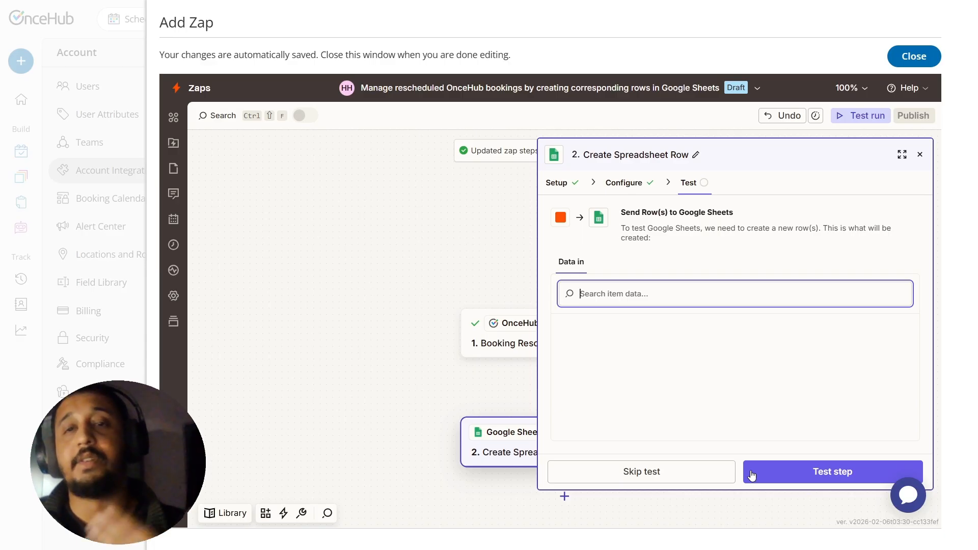
click(752, 475)
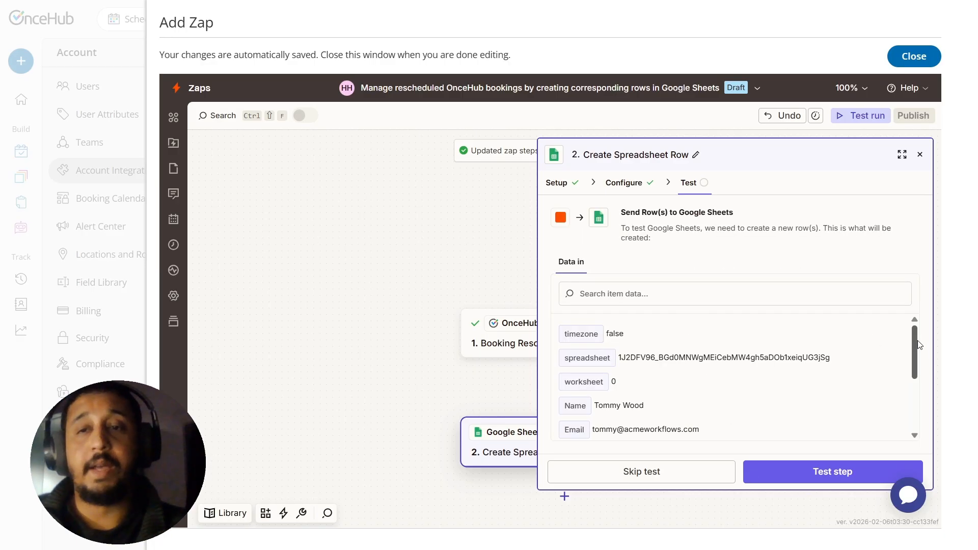
drag(916, 341, 911, 402)
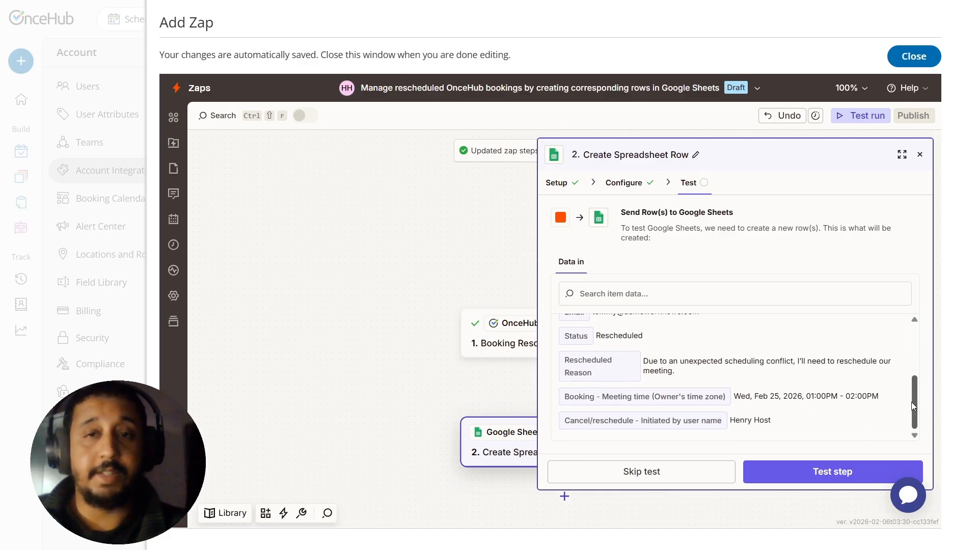
click(825, 471)
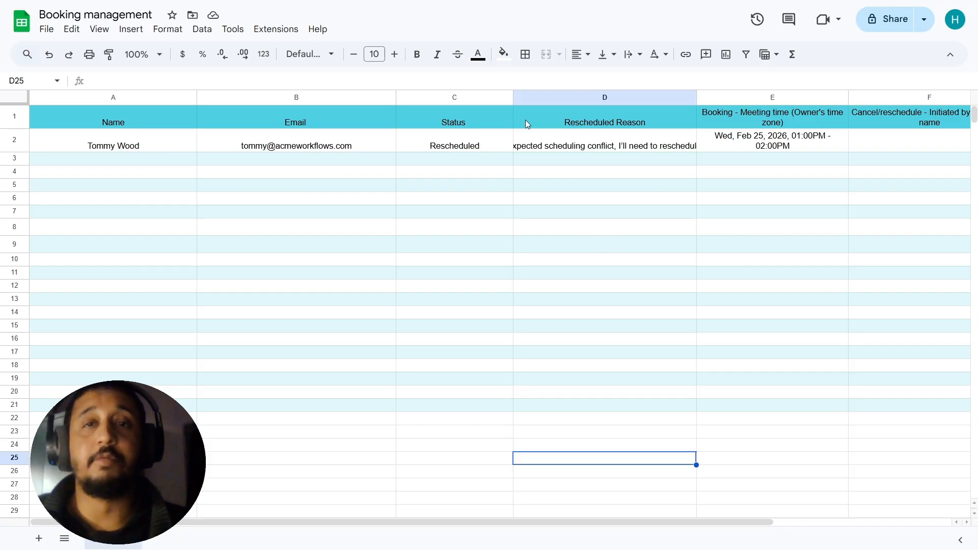
Step: In the Booking management spreadsheet in Google Sheets, check the test row's meeting time and both Initiated by columns
click(775, 149)
drag(633, 522, 854, 530)
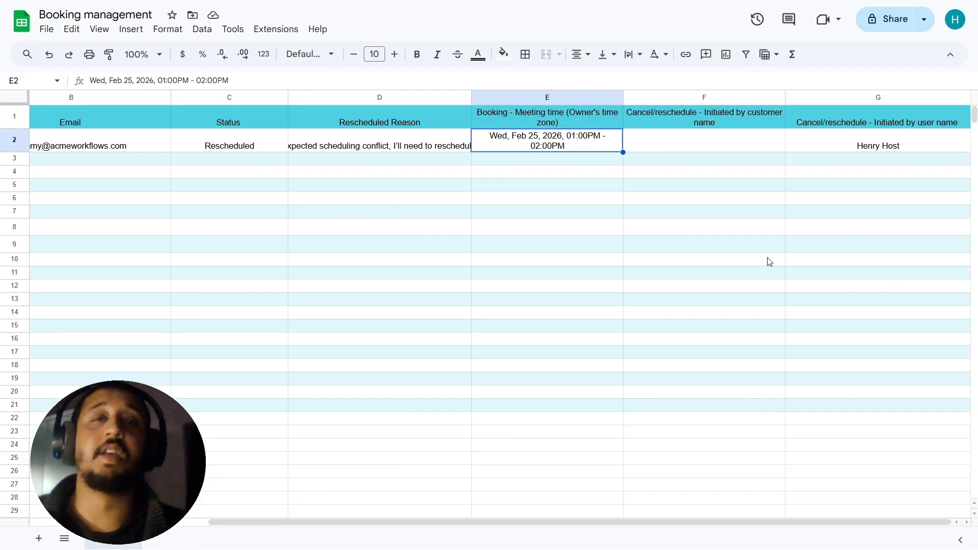
click(711, 148)
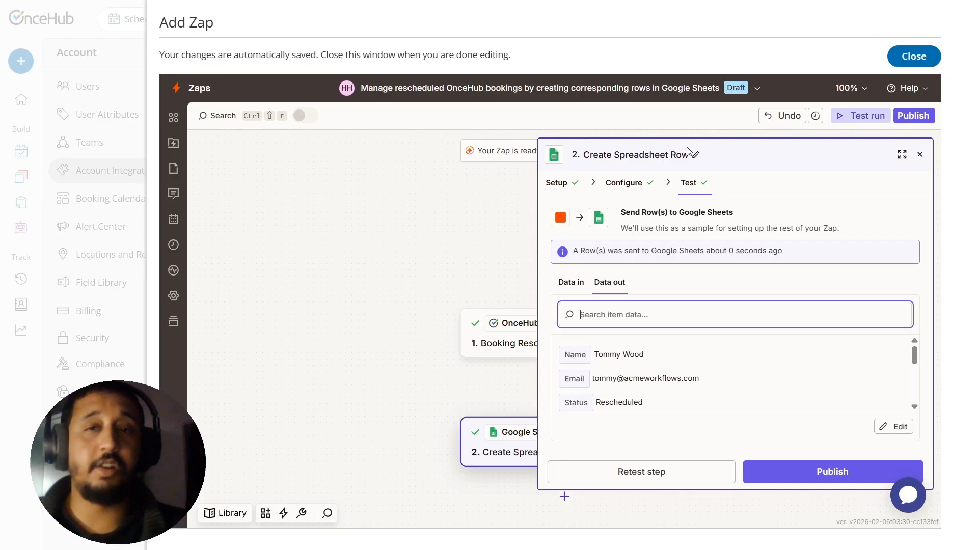
Step: Publish the Zap that creates Google Sheets rows for rescheduled OnceHub bookings
click(828, 471)
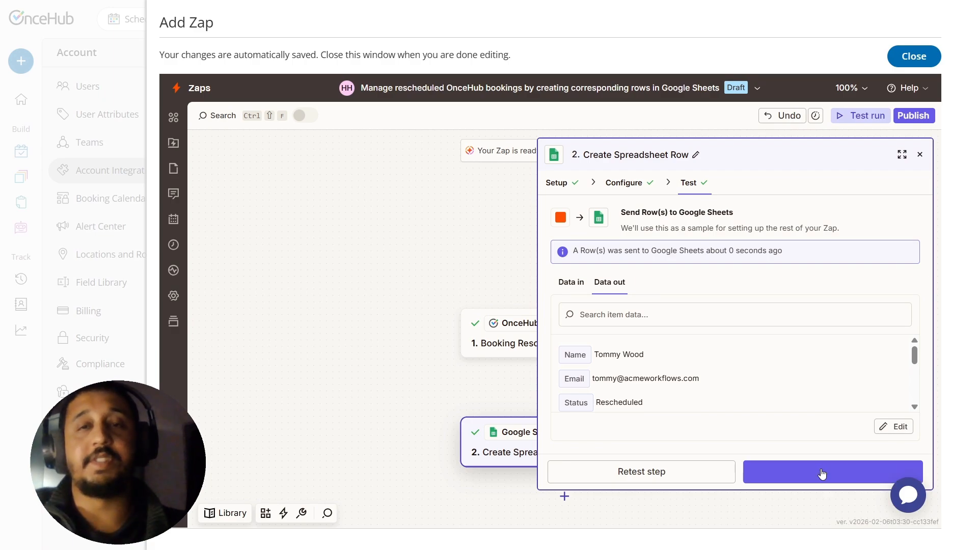
click(821, 472)
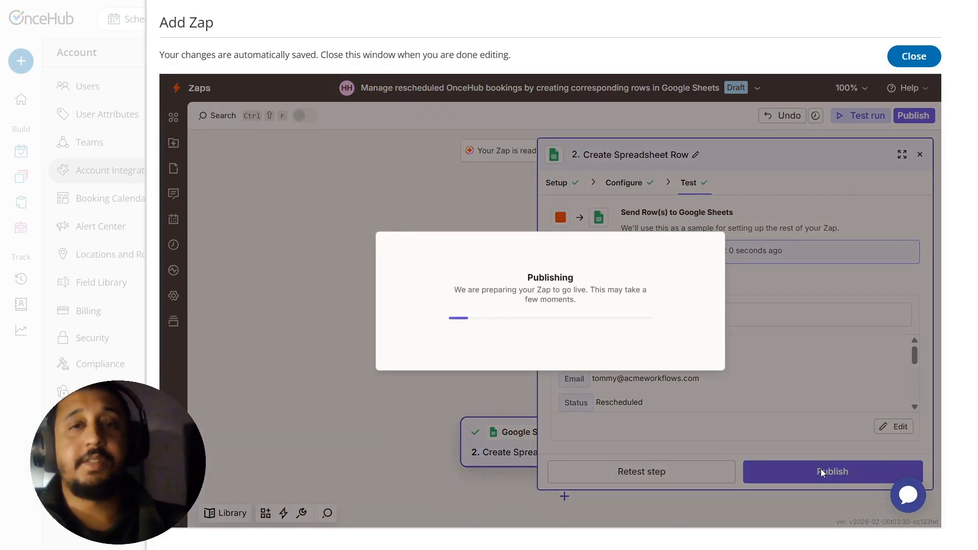